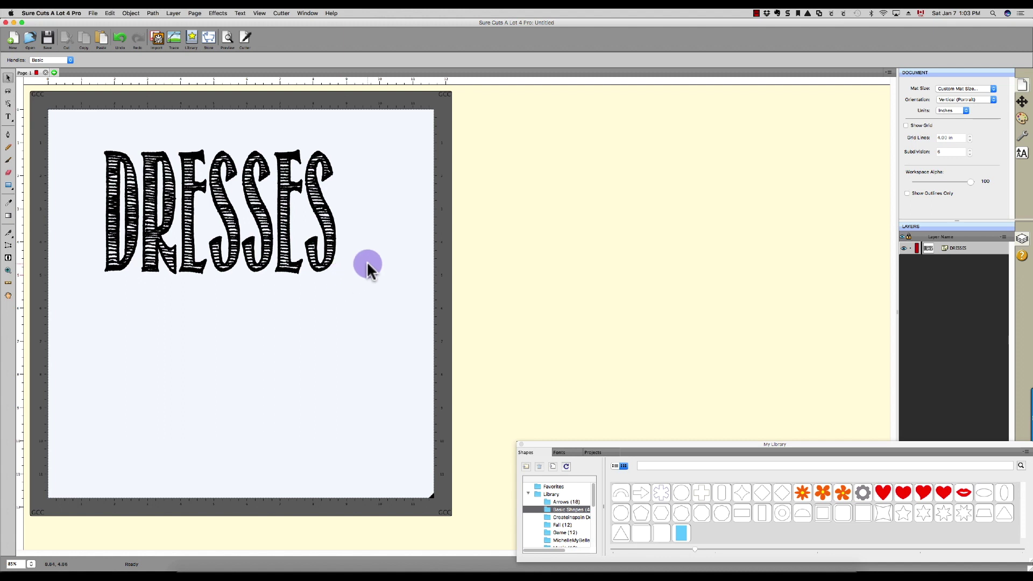
Select the DRESSES text and switch the View to Outlines Only.
{"action": "left_click", "coordinate": [327, 225]}
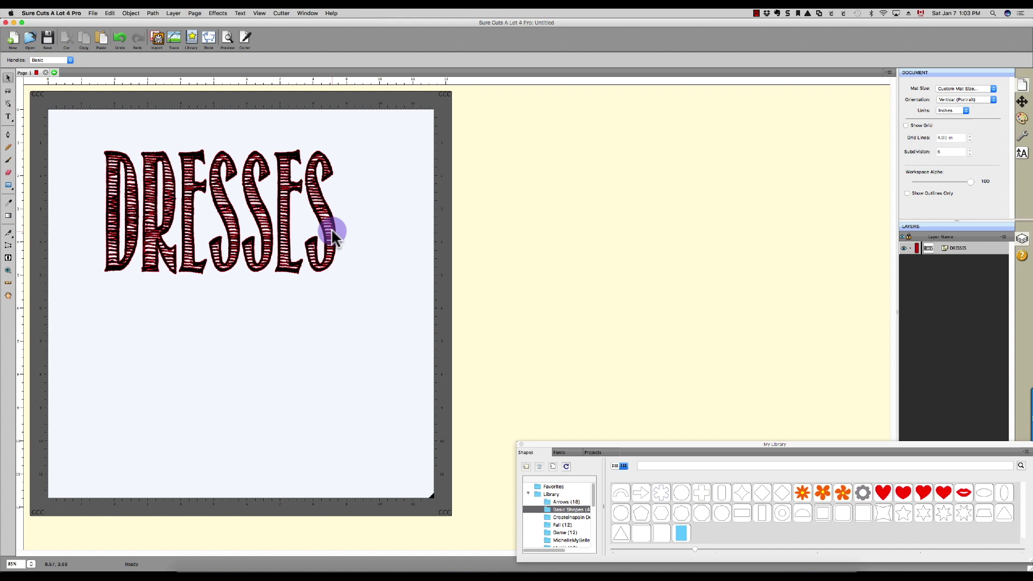
{"action": "left_click", "coordinate": [260, 15]}
{"action": "left_click", "coordinate": [265, 23]}
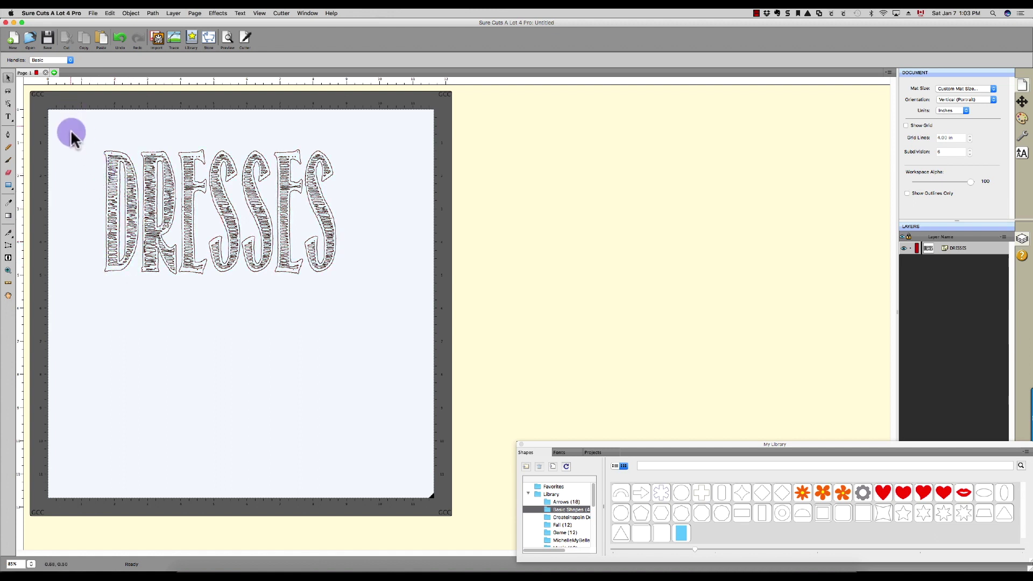
Move DRESSES up-left, close the My Library panel, and shrink the text to fit near the mat's top.
{"action": "left_click", "coordinate": [131, 171]}
{"action": "left_click_drag", "start_coordinate": [131, 171], "coordinate": [104, 156]}
{"action": "left_click_drag", "start_coordinate": [312, 261], "coordinate": [537, 459]}
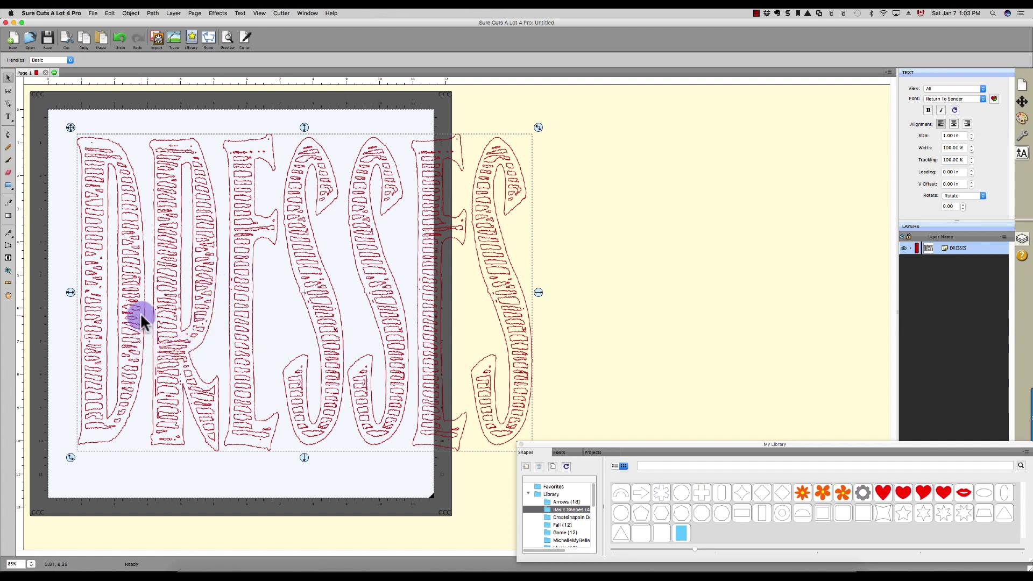
{"action": "left_click", "coordinate": [521, 444]}
{"action": "left_click_drag", "start_coordinate": [537, 456], "coordinate": [344, 245]}
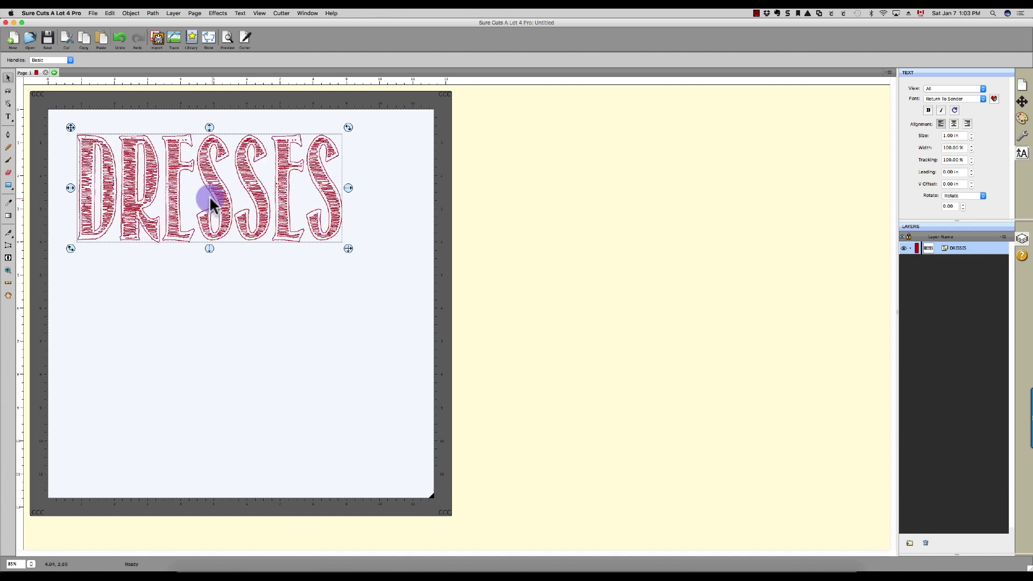
{"action": "left_click_drag", "start_coordinate": [213, 195], "coordinate": [217, 248]}
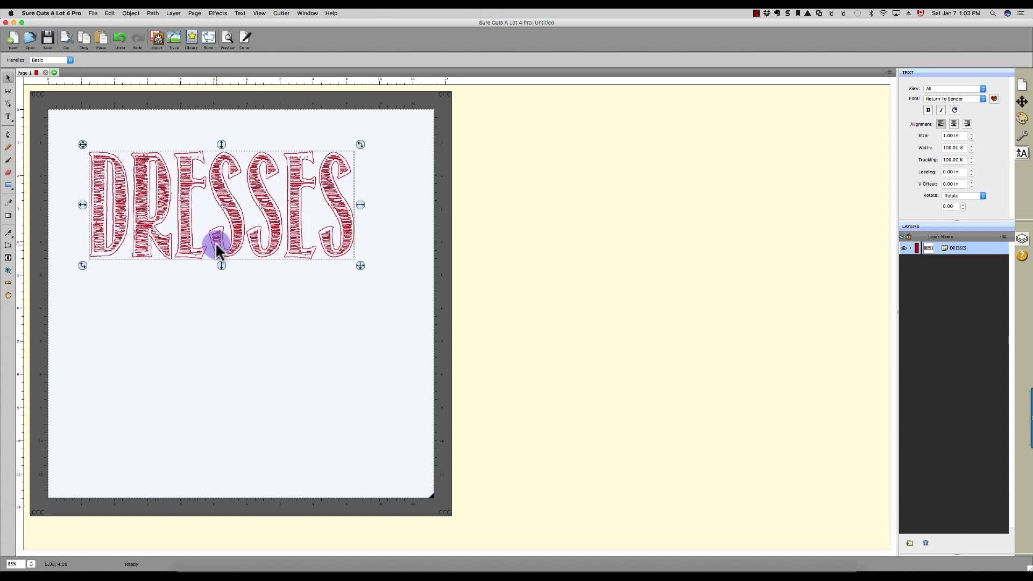
Break the DRESSES text apart into separate letters, then select the second S.
{"action": "right_click", "coordinate": [227, 207]}
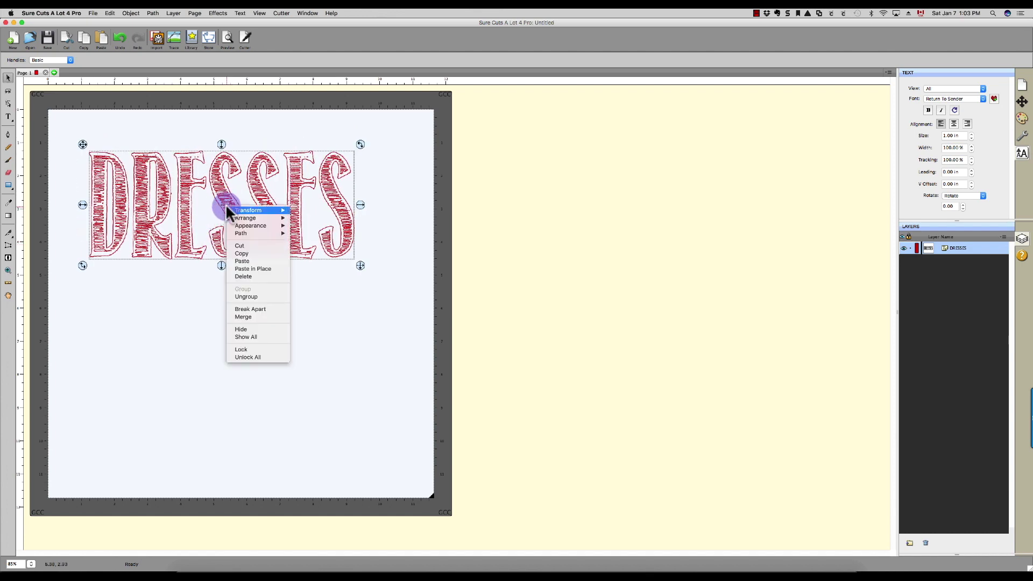
{"action": "left_click", "coordinate": [277, 307]}
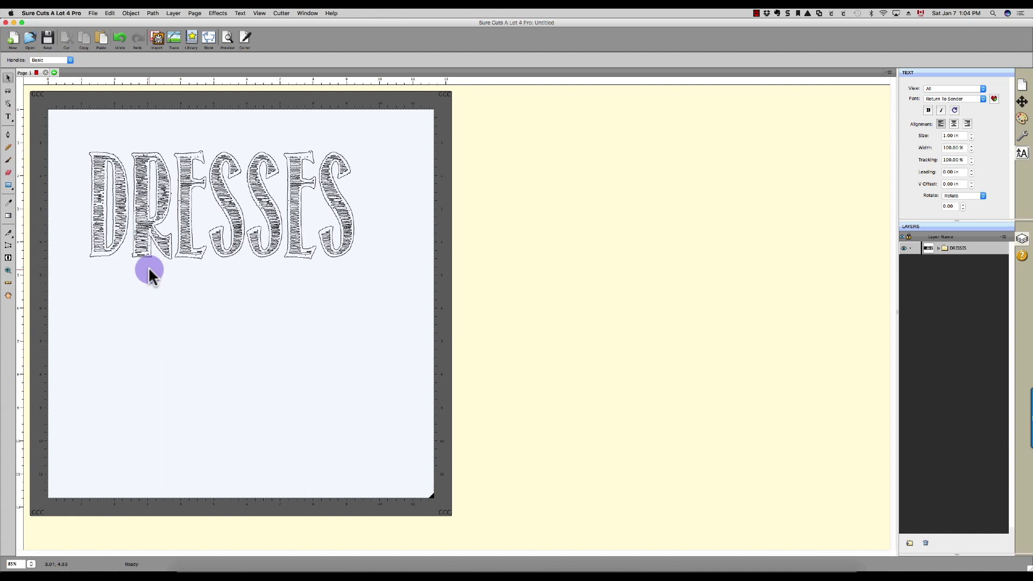
{"action": "left_click", "coordinate": [270, 236]}
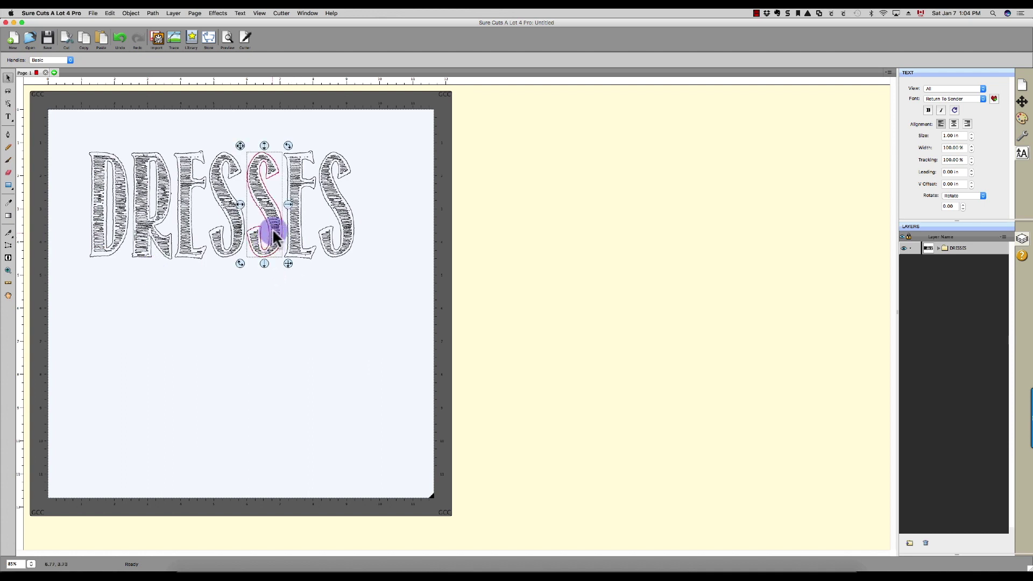
{"action": "left_click", "coordinate": [100, 168]}
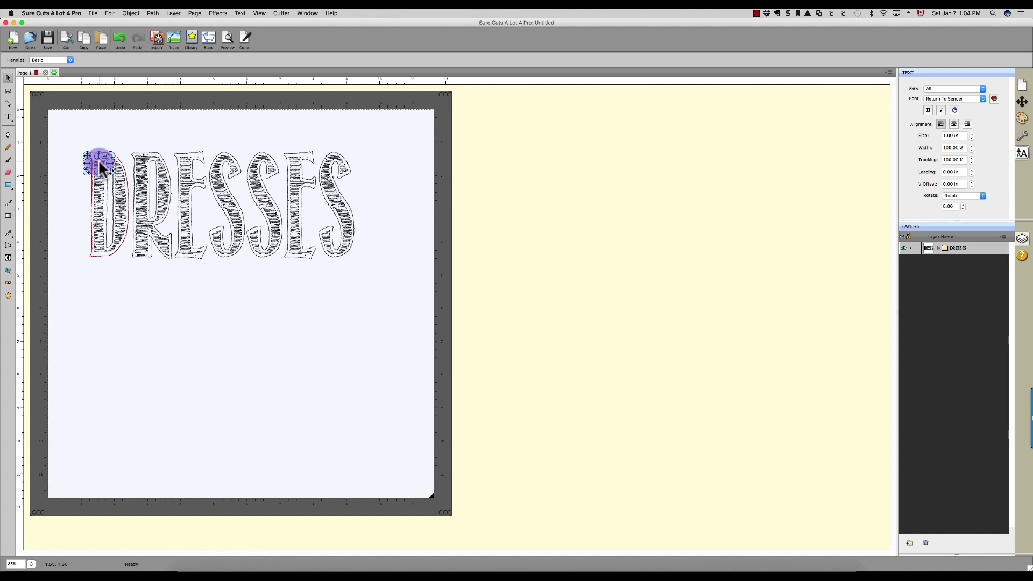
{"action": "left_click", "coordinate": [130, 324]}
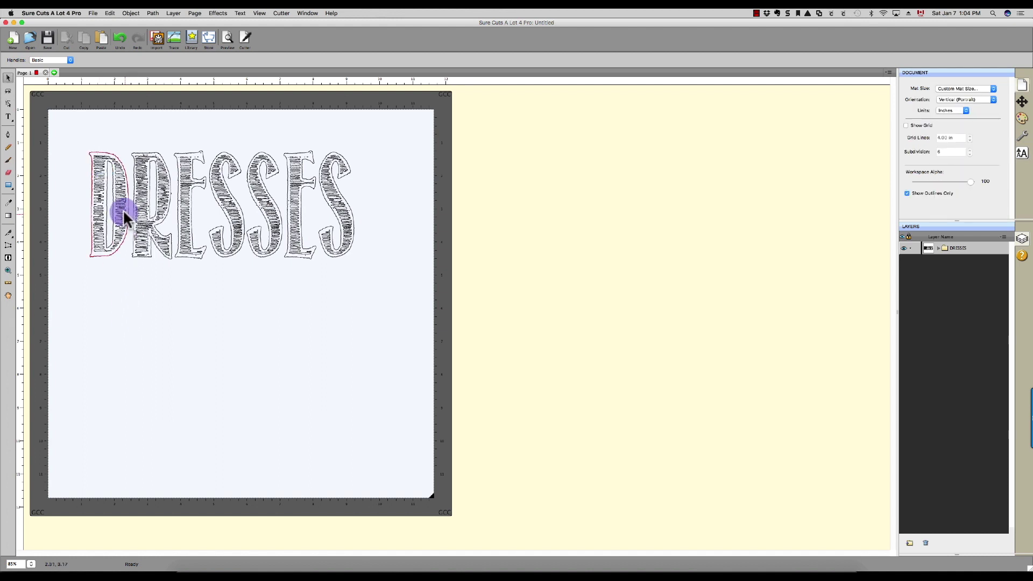
{"action": "left_click", "coordinate": [124, 176]}
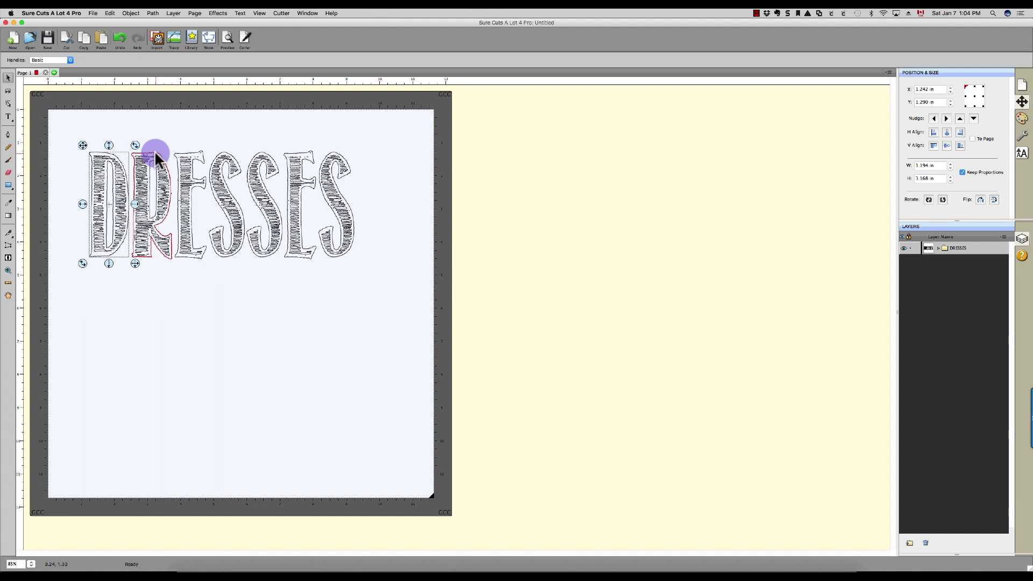
{"action": "left_click", "coordinate": [155, 154], "text": "shift"}
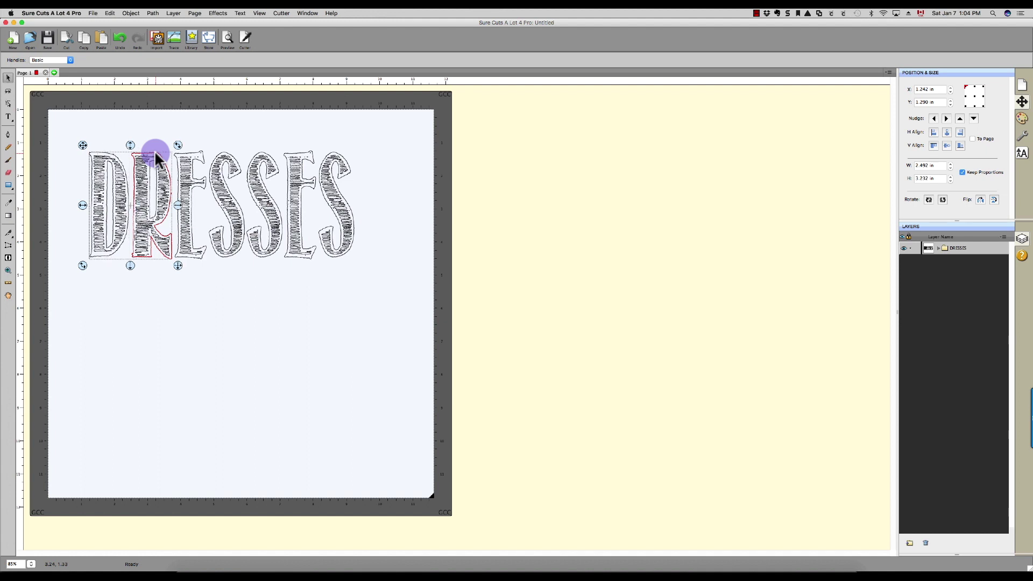
{"action": "left_click", "coordinate": [201, 160], "text": "shift"}
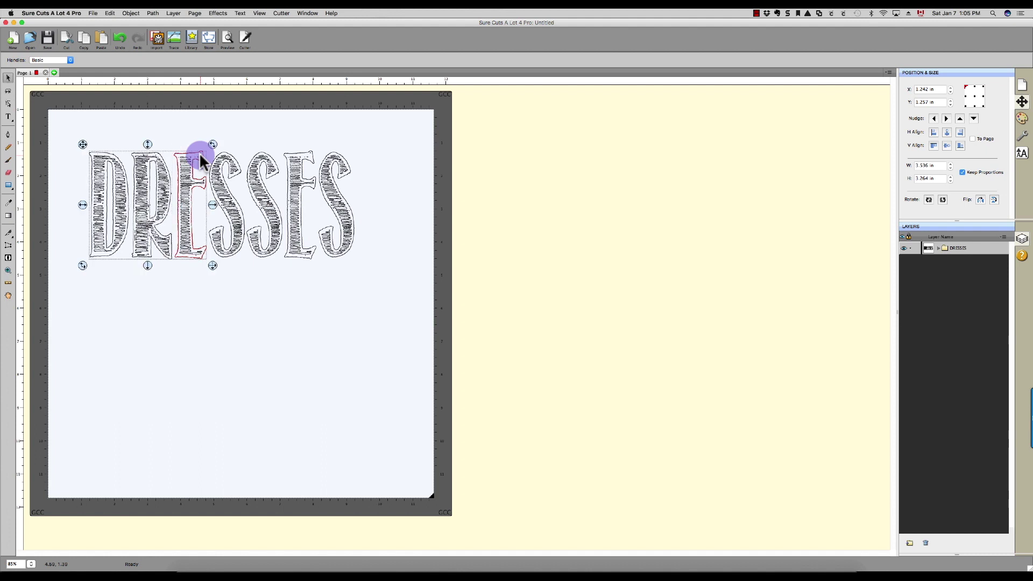
{"action": "left_click", "coordinate": [237, 165], "text": "shift"}
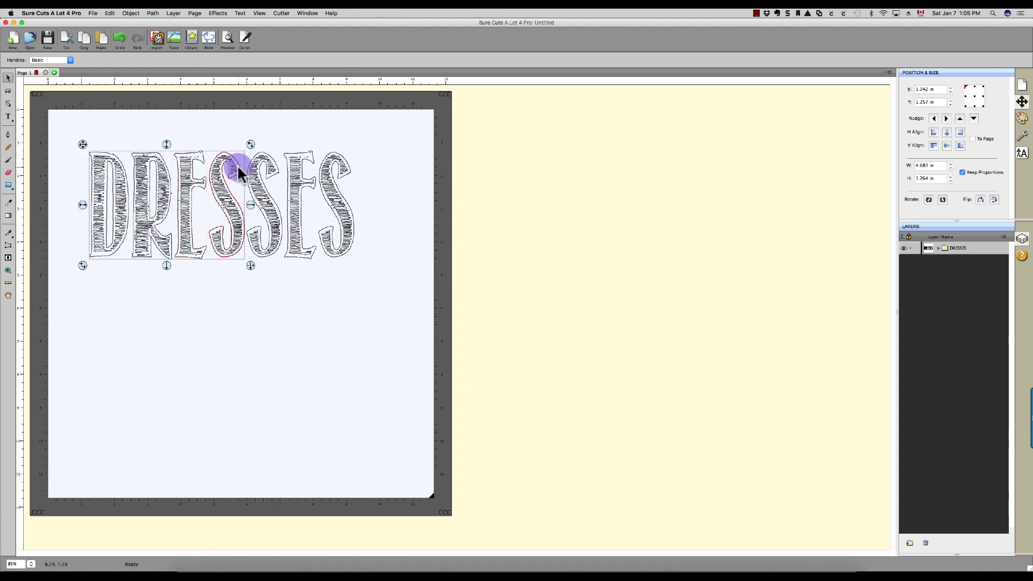
{"action": "left_click", "coordinate": [276, 166], "text": "shift"}
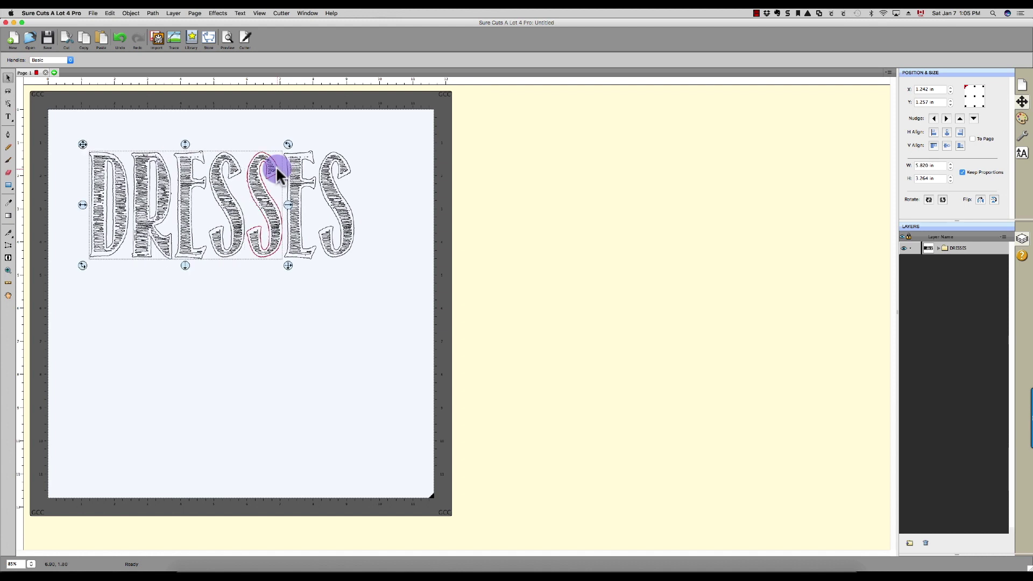
{"action": "left_click", "coordinate": [309, 155], "text": "shift"}
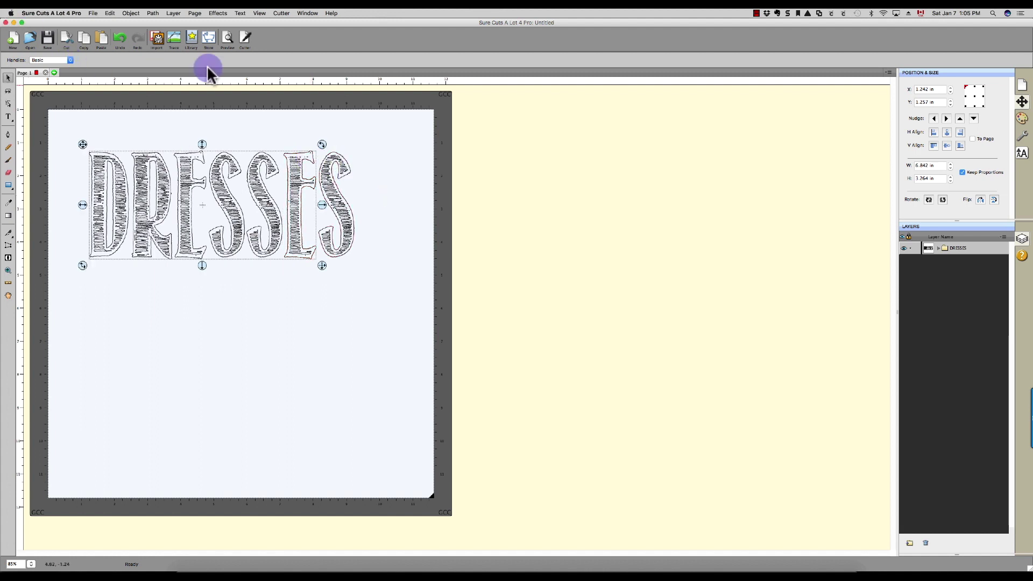
{"action": "left_click", "coordinate": [336, 196], "text": "shift"}
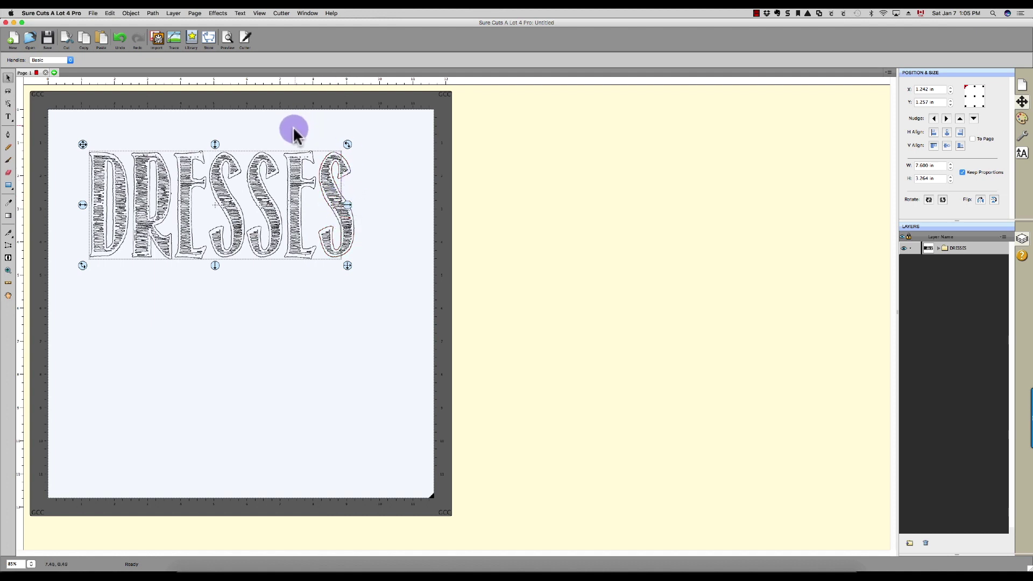
Clear the selection, then select D, R, E, S, S, E and the final S together.
{"action": "left_click", "coordinate": [150, 127]}
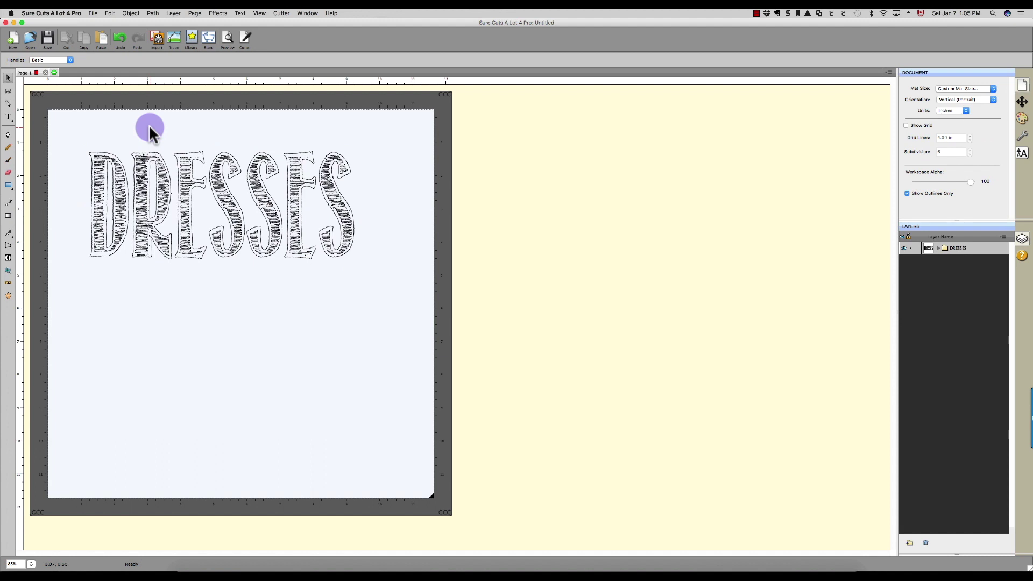
{"action": "left_click", "coordinate": [120, 157]}
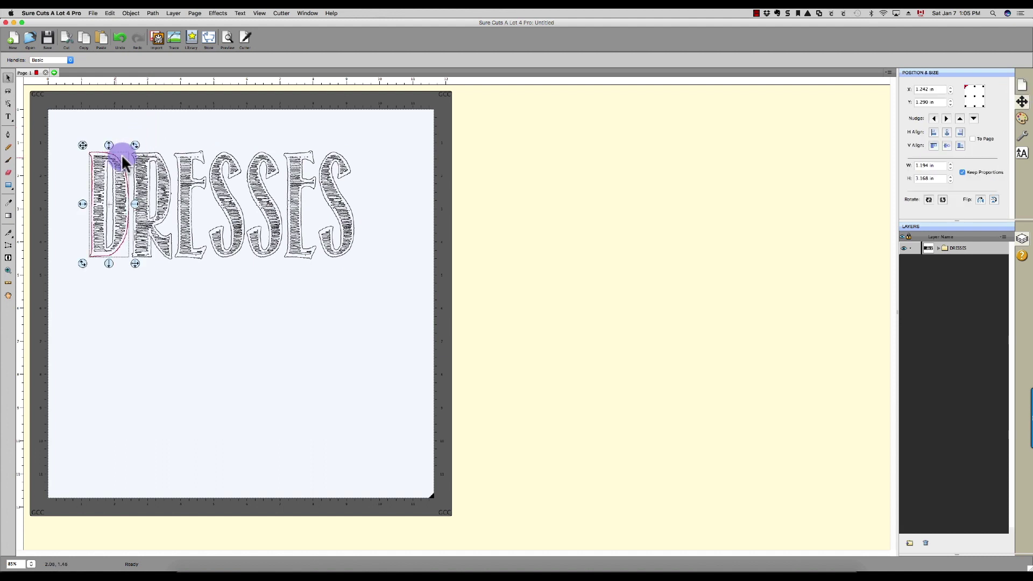
{"action": "left_click", "coordinate": [157, 153], "text": "shift"}
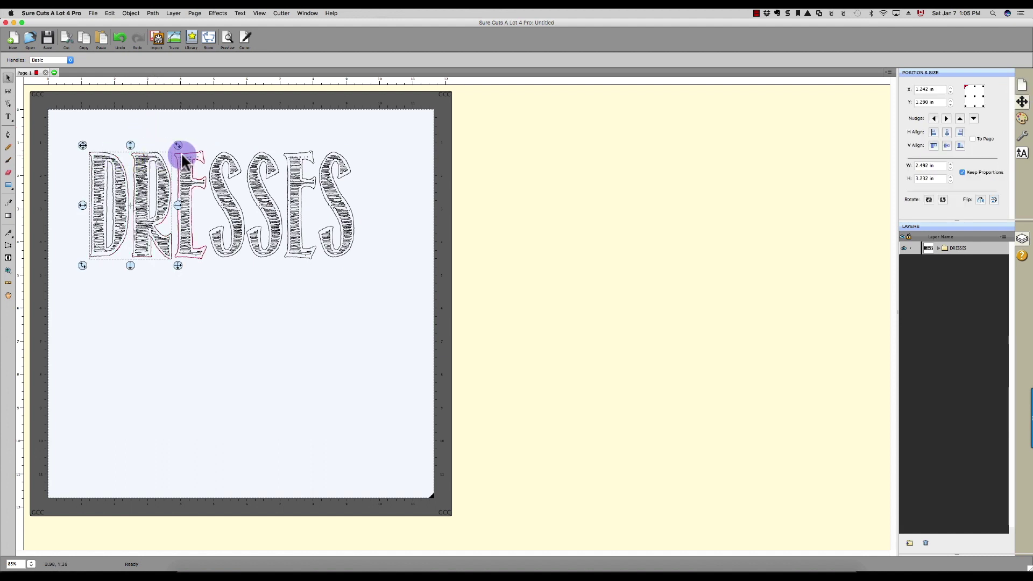
{"action": "left_click", "coordinate": [203, 155], "text": "shift"}
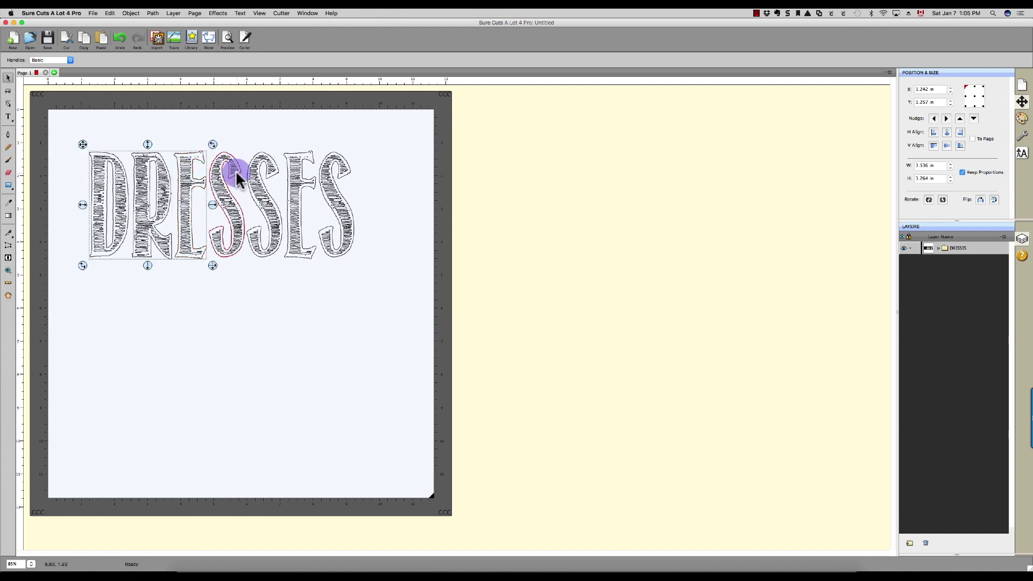
{"action": "left_click", "coordinate": [235, 170], "text": "shift"}
{"action": "left_click", "coordinate": [270, 170], "text": "shift"}
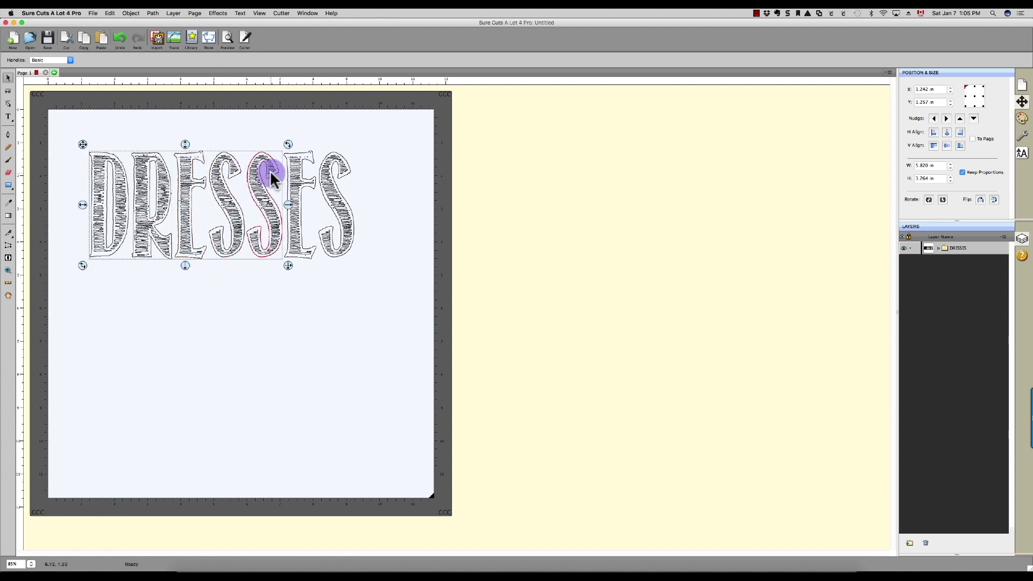
{"action": "left_click", "coordinate": [309, 156], "text": "shift"}
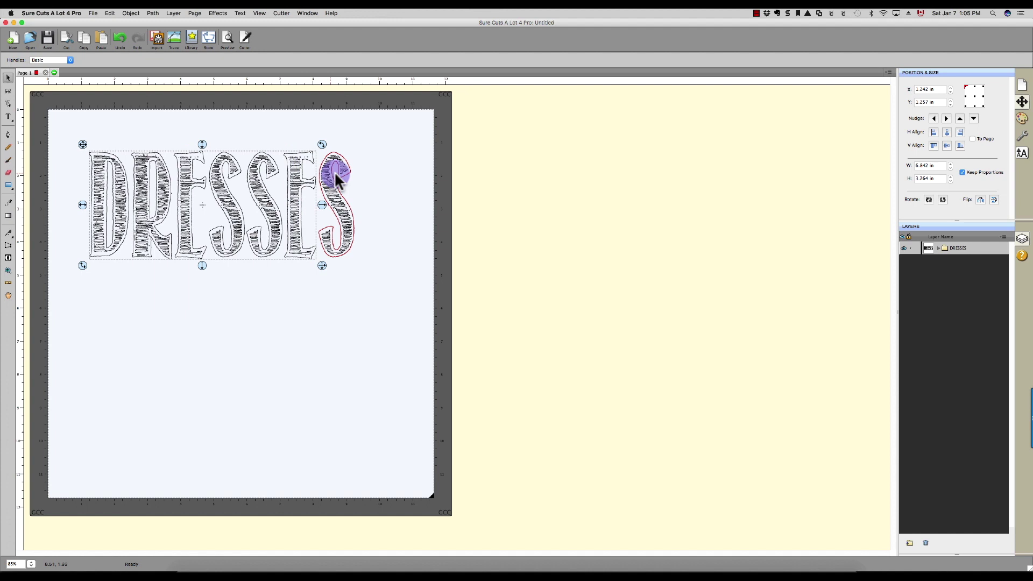
{"action": "left_click", "coordinate": [349, 176], "text": "shift"}
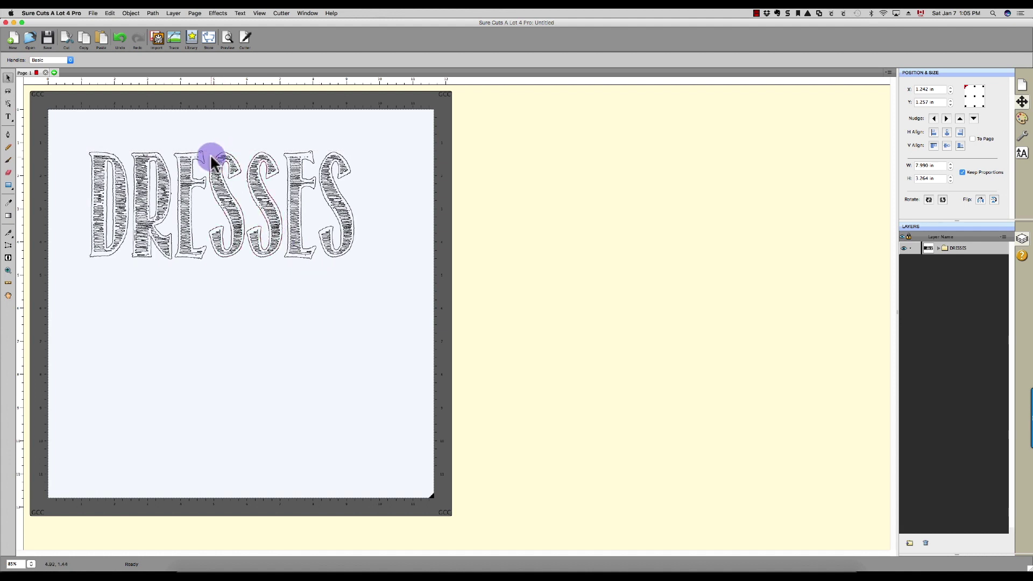
{"action": "left_click_drag", "start_coordinate": [210, 154], "coordinate": [215, 309]}
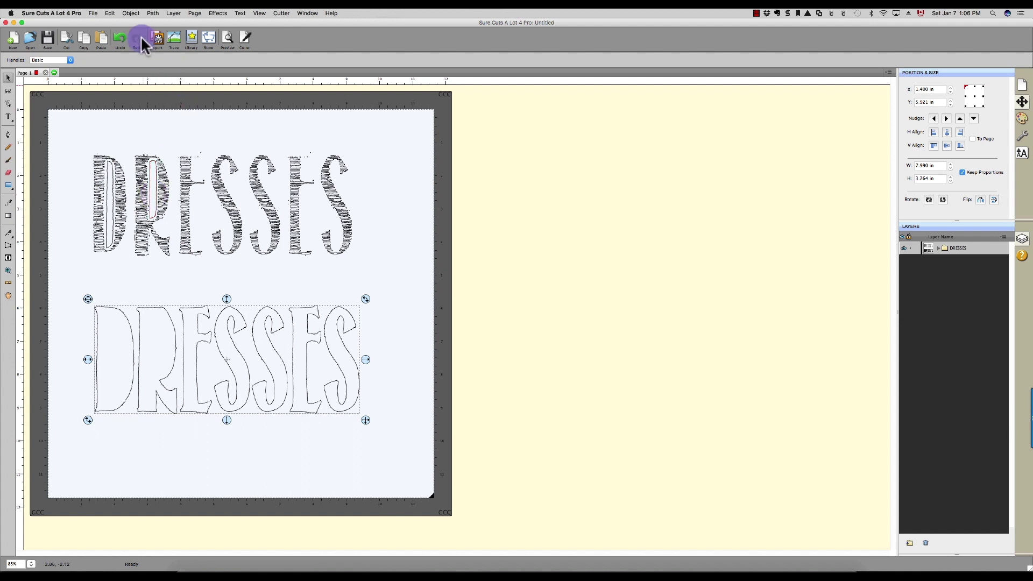
{"action": "left_click", "coordinate": [120, 40]}
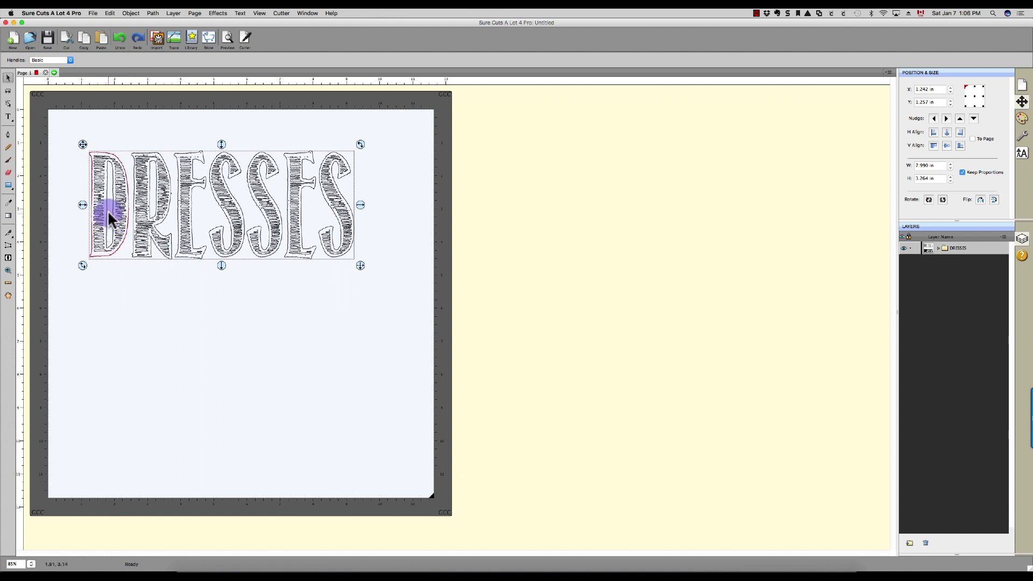
Deselect, then select the D and R inner shapes, the D outline, and E, S, S, E, S.
{"action": "left_click", "coordinate": [150, 292]}
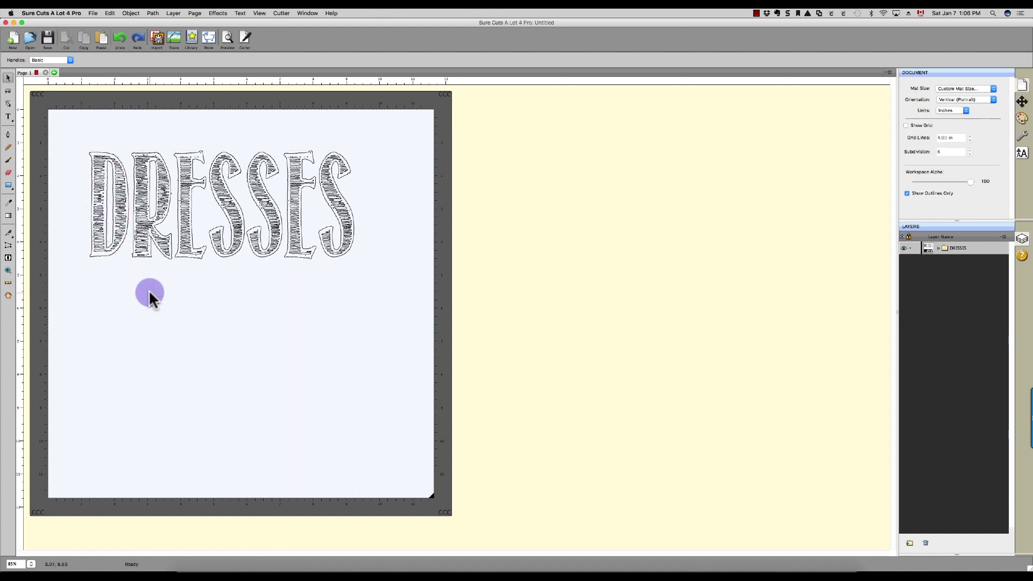
{"action": "left_click", "coordinate": [108, 221]}
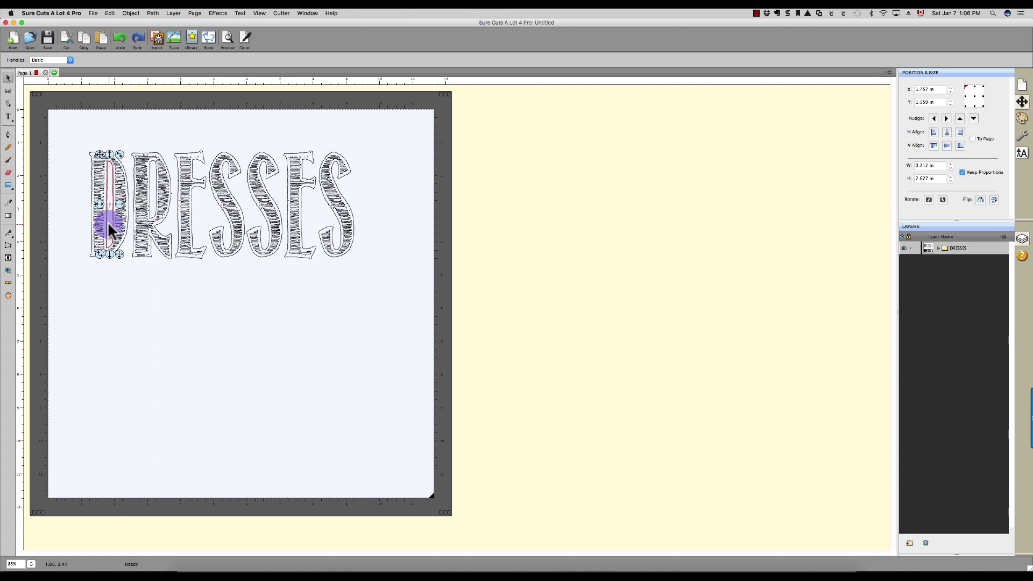
{"action": "left_click", "coordinate": [150, 192], "text": "shift"}
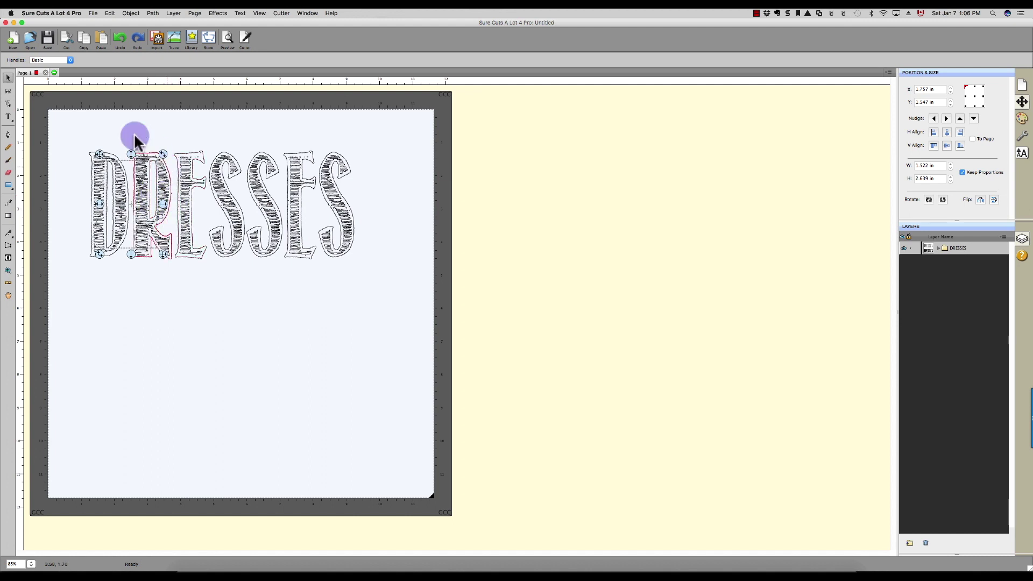
{"action": "left_click", "coordinate": [108, 152], "text": "shift"}
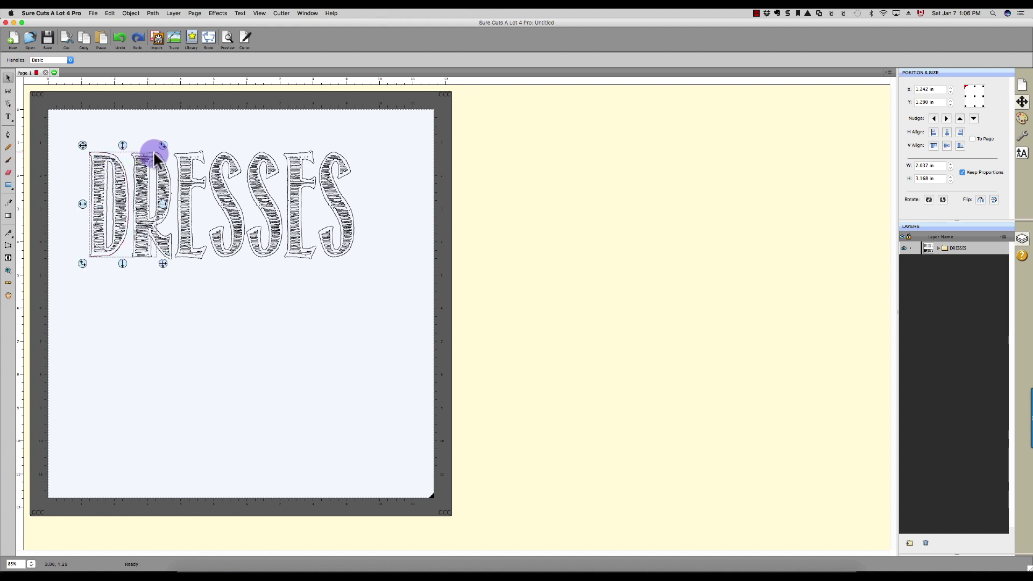
{"action": "left_click", "coordinate": [199, 152], "text": "shift"}
{"action": "left_click", "coordinate": [237, 168], "text": "shift"}
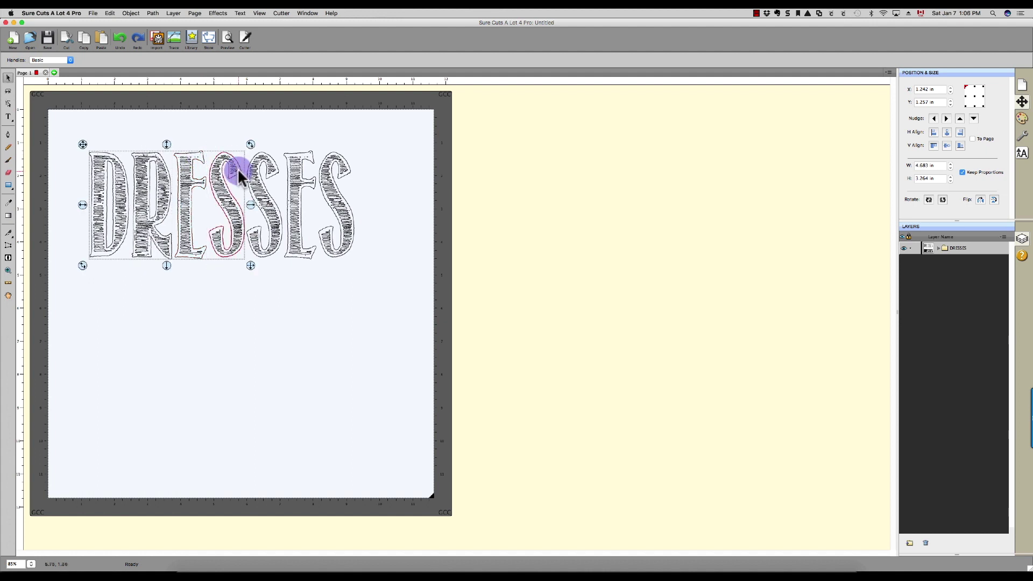
{"action": "left_click", "coordinate": [277, 168], "text": "shift"}
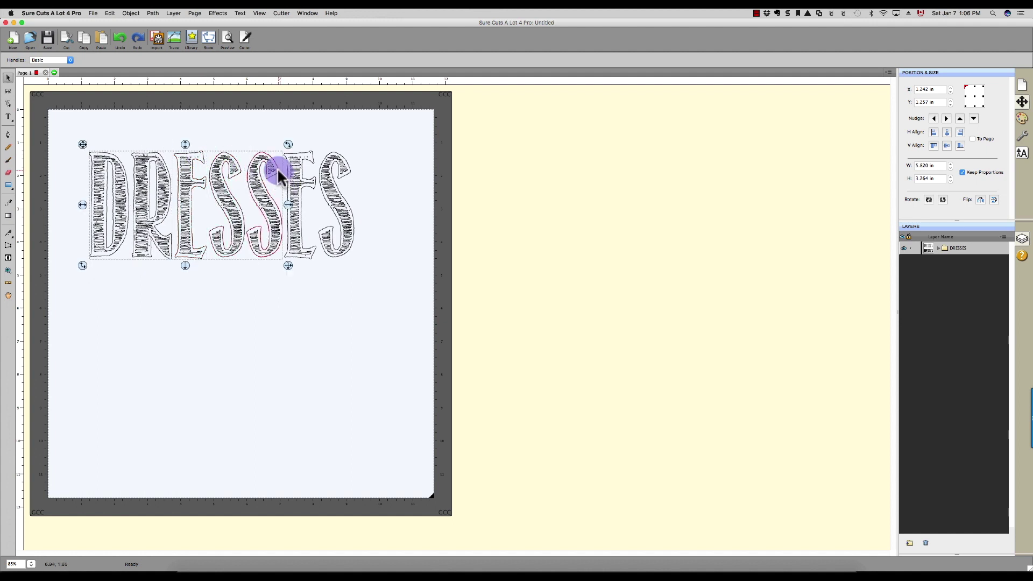
{"action": "left_click", "coordinate": [308, 151], "text": "shift"}
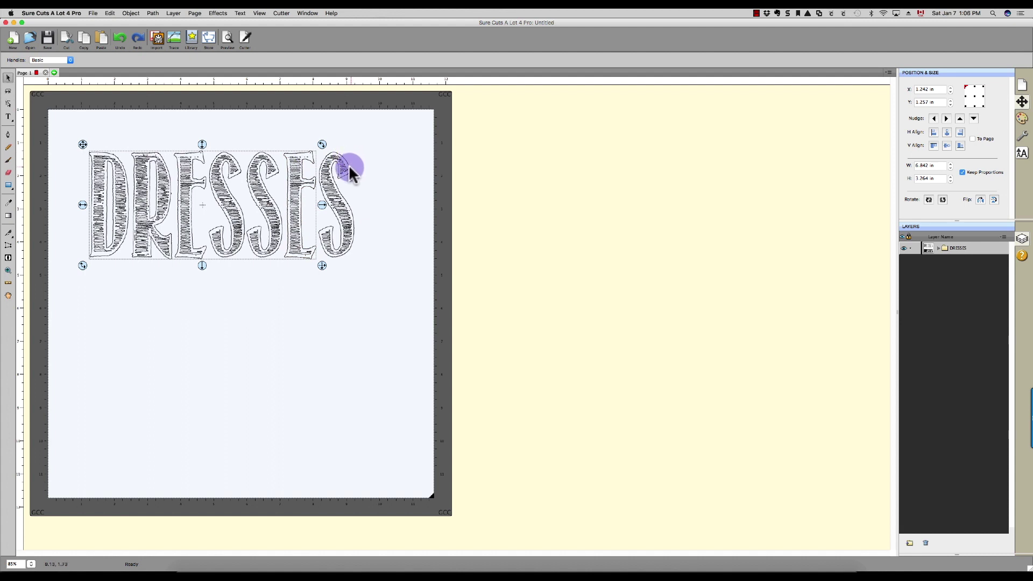
{"action": "left_click", "coordinate": [348, 167], "text": "shift"}
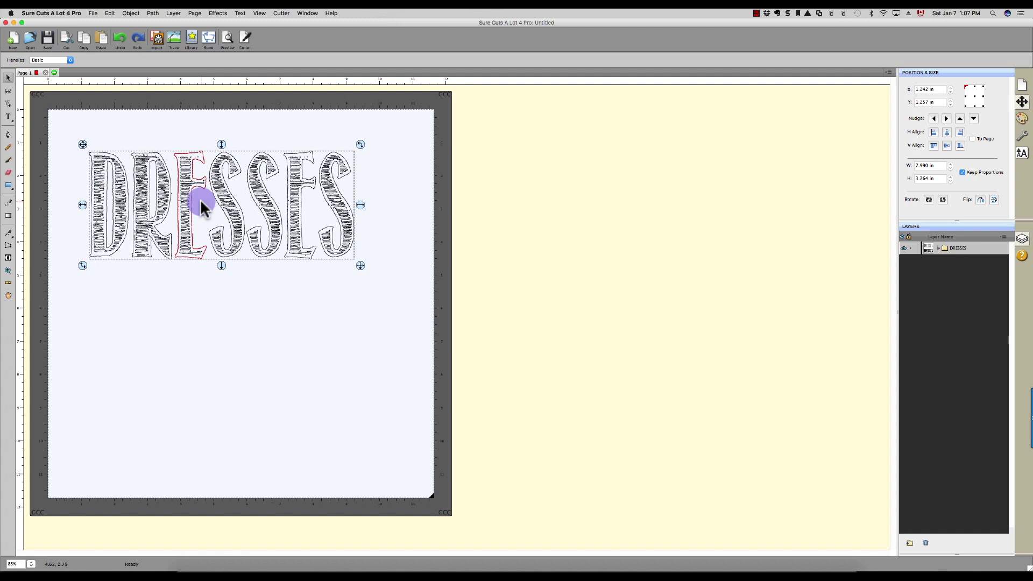
Drag the DRESSES outline below the hatched image, then delete the hatched image.
{"action": "left_click_drag", "start_coordinate": [200, 200], "coordinate": [202, 357]}
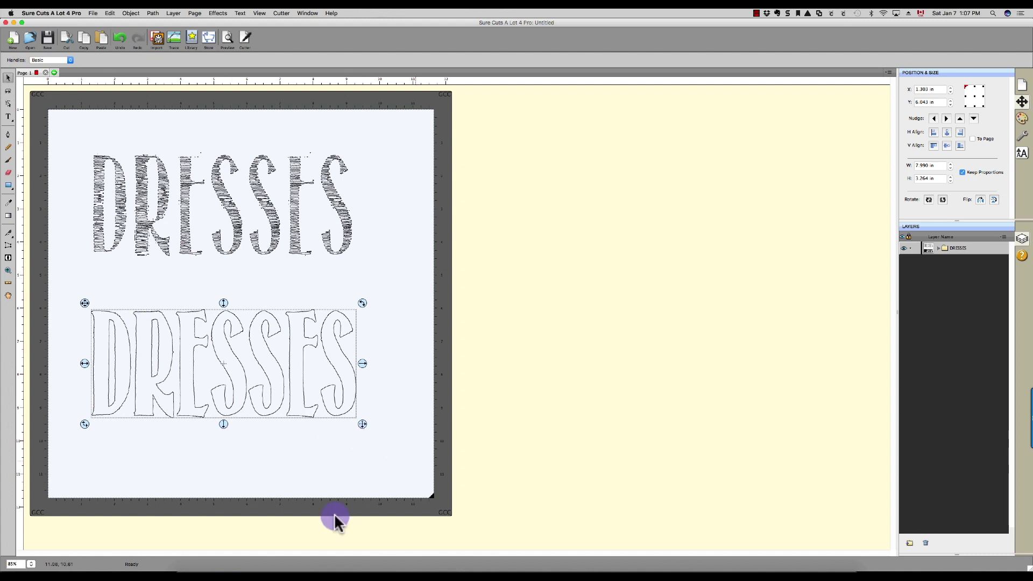
{"action": "left_click_drag", "start_coordinate": [54, 123], "coordinate": [414, 297]}
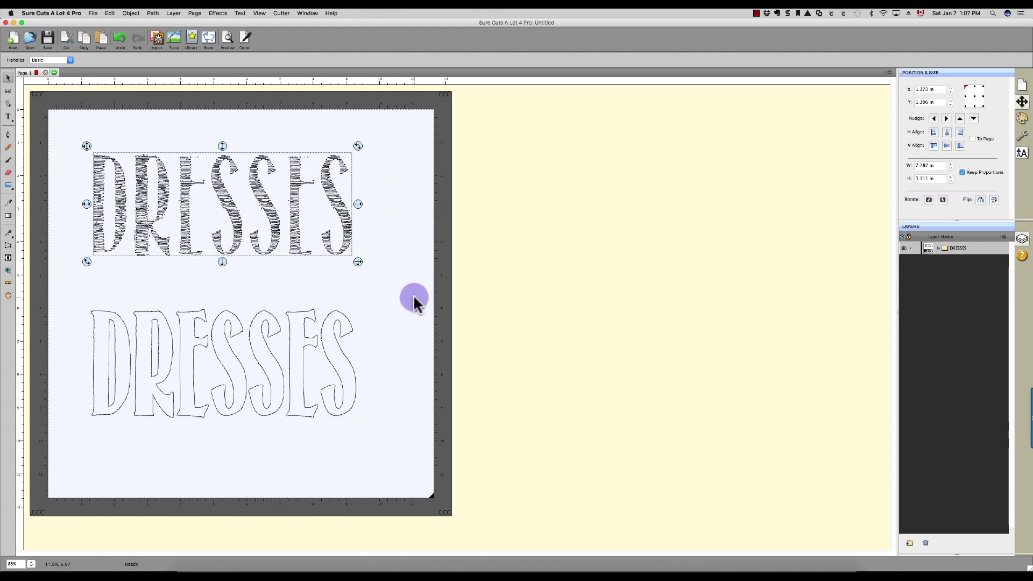
{"action": "key", "text": "Delete"}
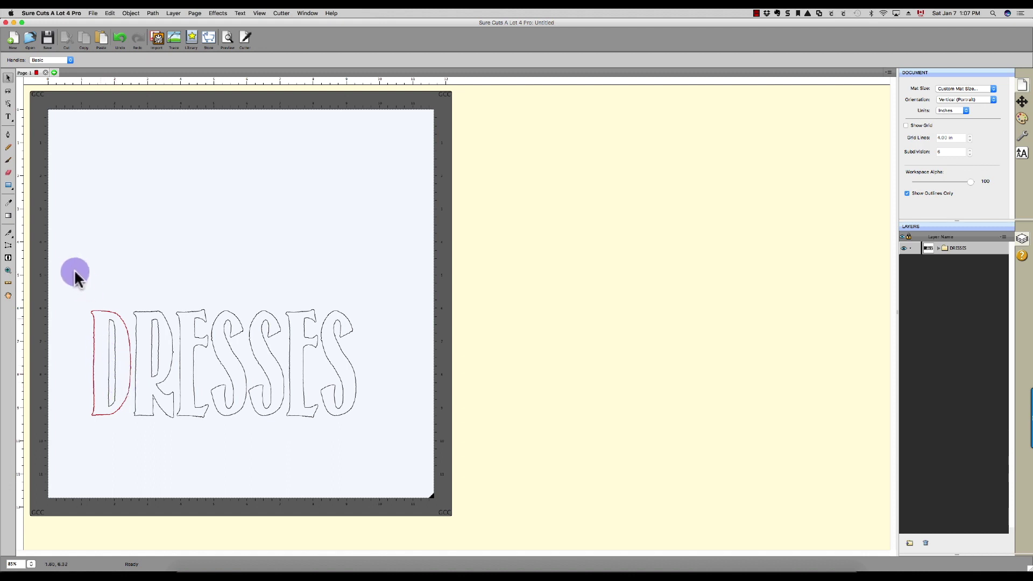
Weld all the DRESSES outline letters into a single path.
{"action": "left_click_drag", "start_coordinate": [65, 269], "coordinate": [387, 453]}
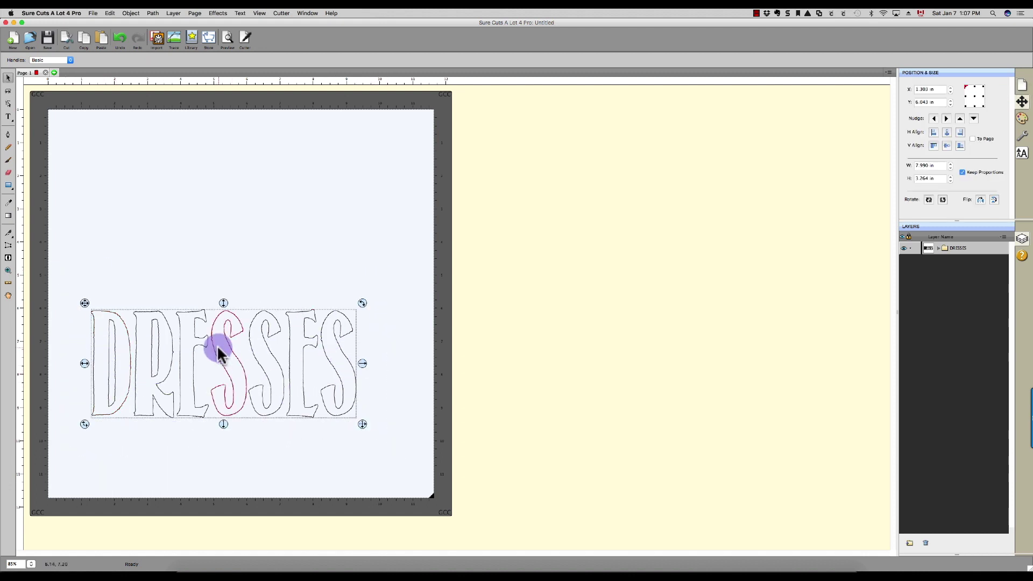
{"action": "right_click", "coordinate": [219, 350]}
{"action": "left_click", "coordinate": [260, 458]}
{"action": "left_click", "coordinate": [260, 457]}
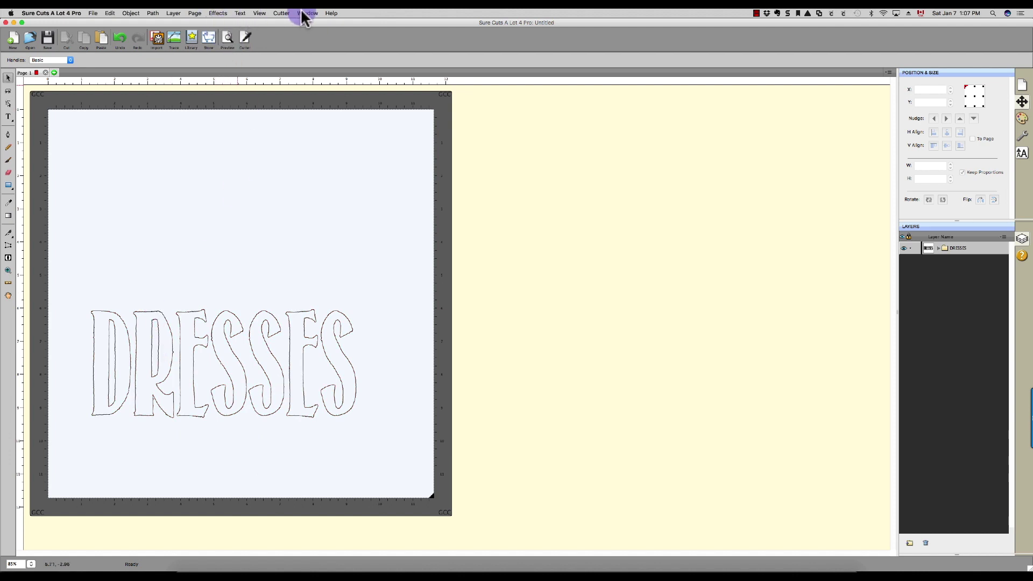
Turn off Show Outlines Only for solid black letters and move DRESSES near the page top.
{"action": "left_click", "coordinate": [260, 12]}
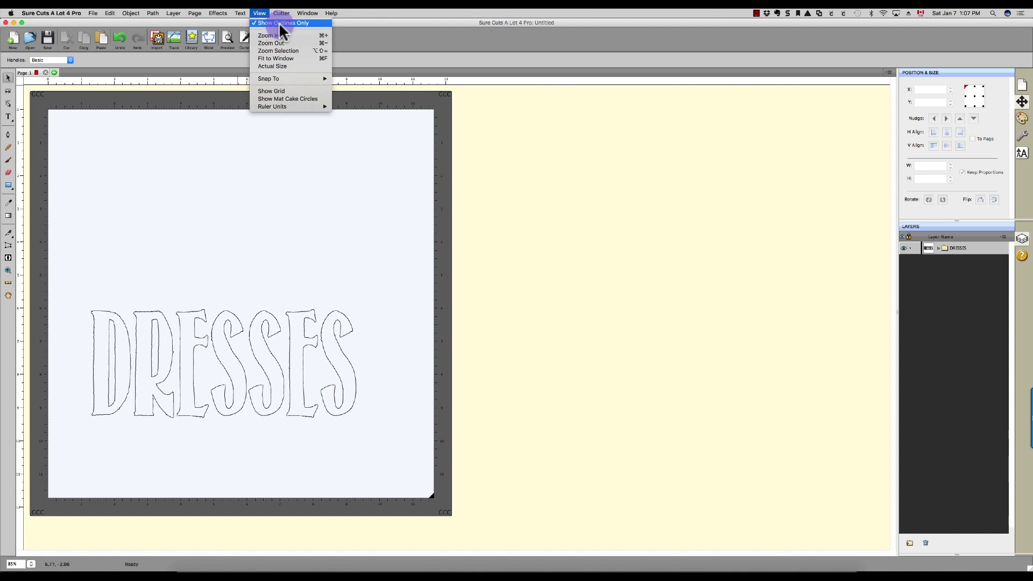
{"action": "left_click", "coordinate": [279, 22]}
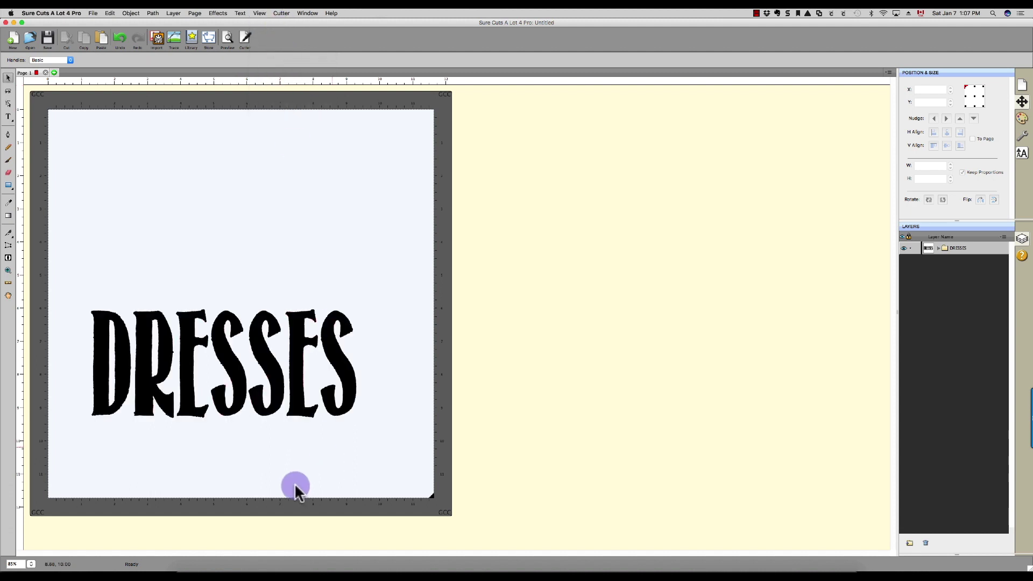
{"action": "left_click_drag", "start_coordinate": [191, 388], "coordinate": [209, 253]}
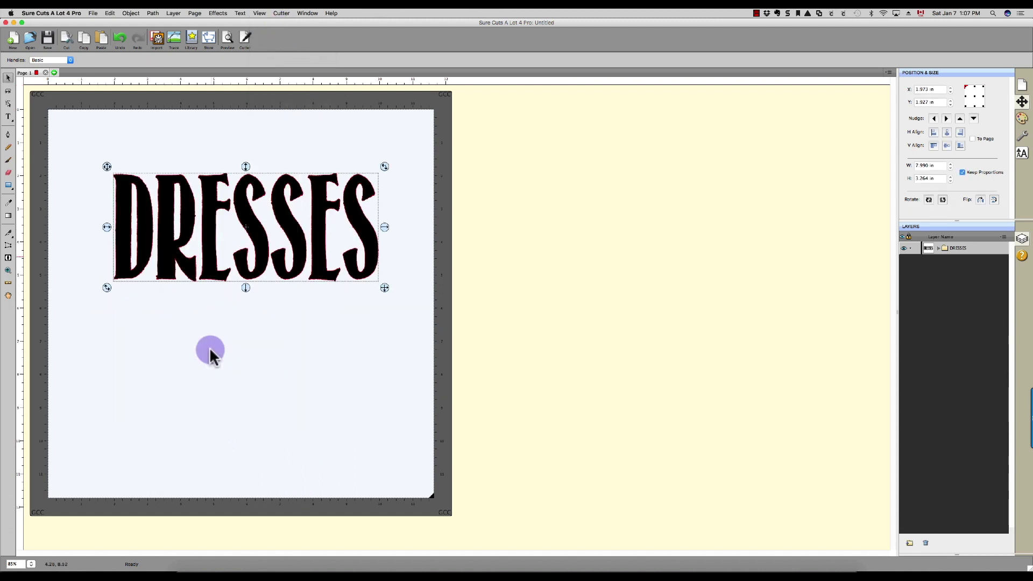